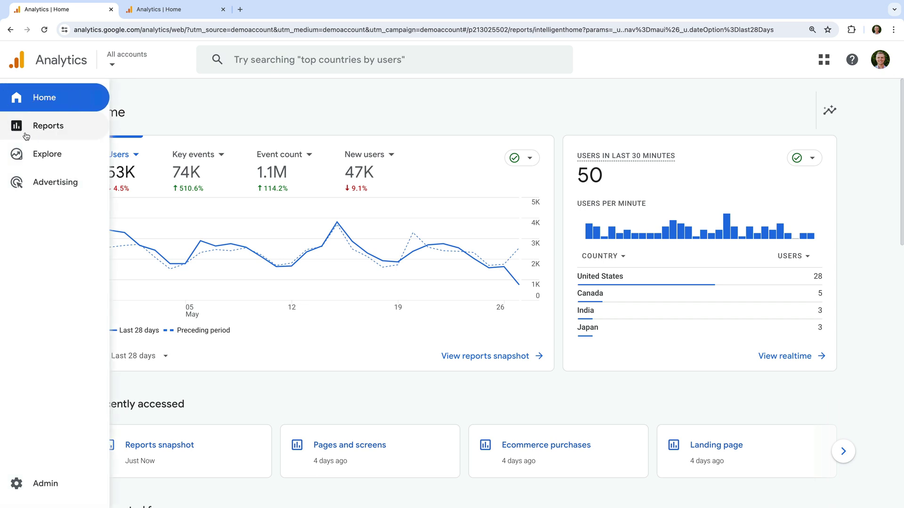
- Open the Reports snapshot for Apr 30 – May 27, 2024 from the left navigation
left_click(39, 134)
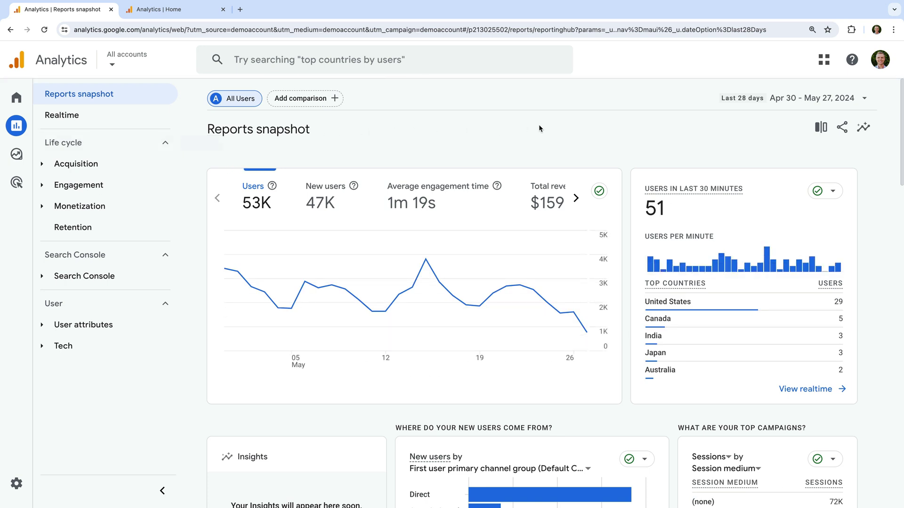
- Bring up the Apply a comparison panel listing the nine predefined comparisons
left_click(820, 127)
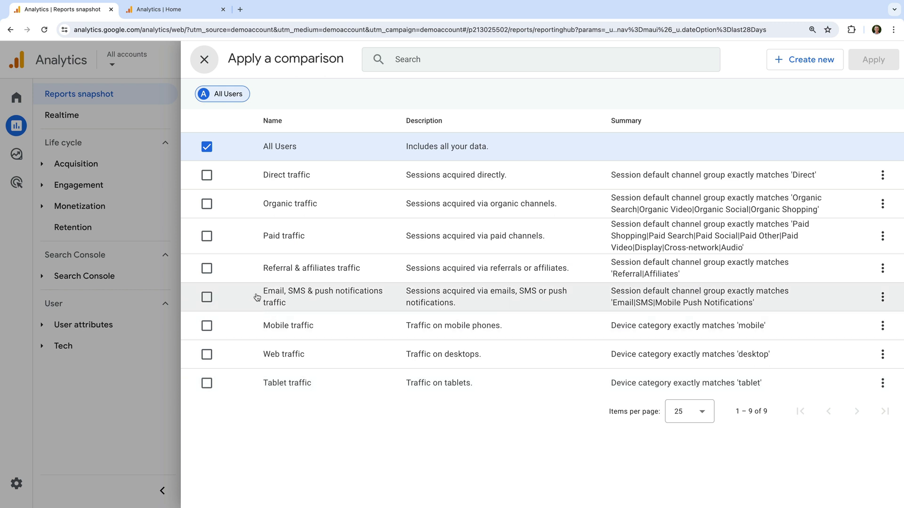
- Add Organic traffic and Paid traffic comparisons and apply them to the snapshot
left_click(207, 204)
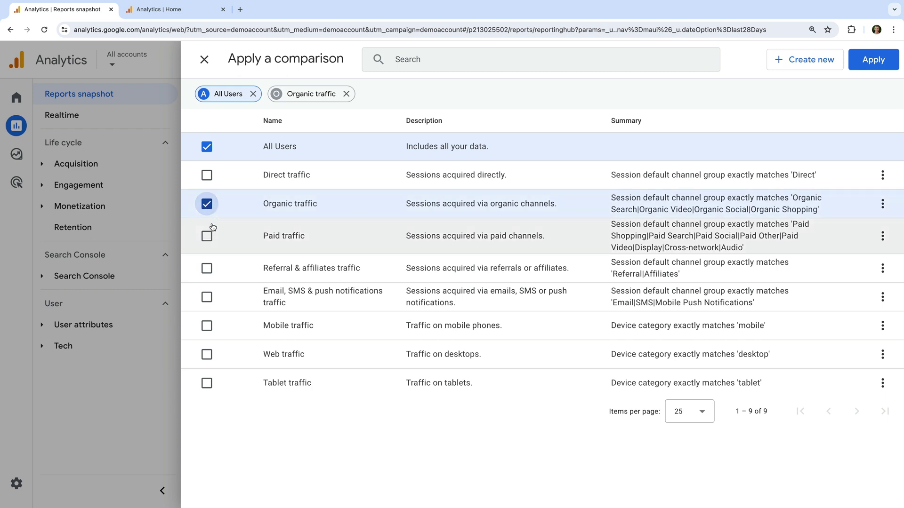
left_click(208, 236)
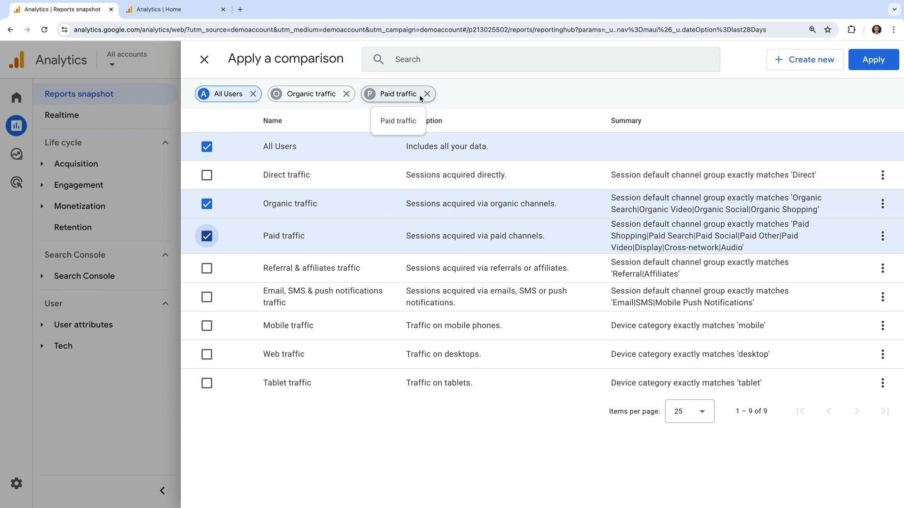
left_click(873, 58)
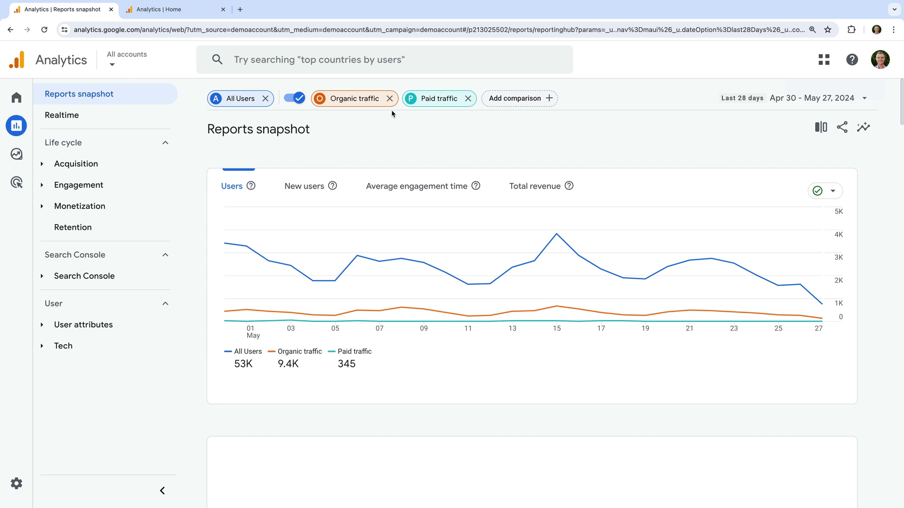
- Read the Users chart values and scroll through the three-way comparison snapshot
mouse_move(304, 286)
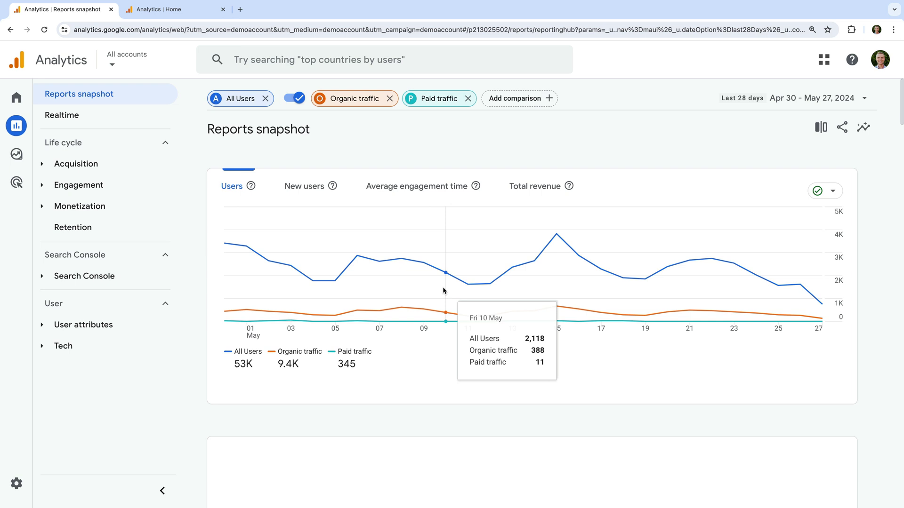
scroll(443, 287, "down", 4)
scroll(443, 290, "down", 1)
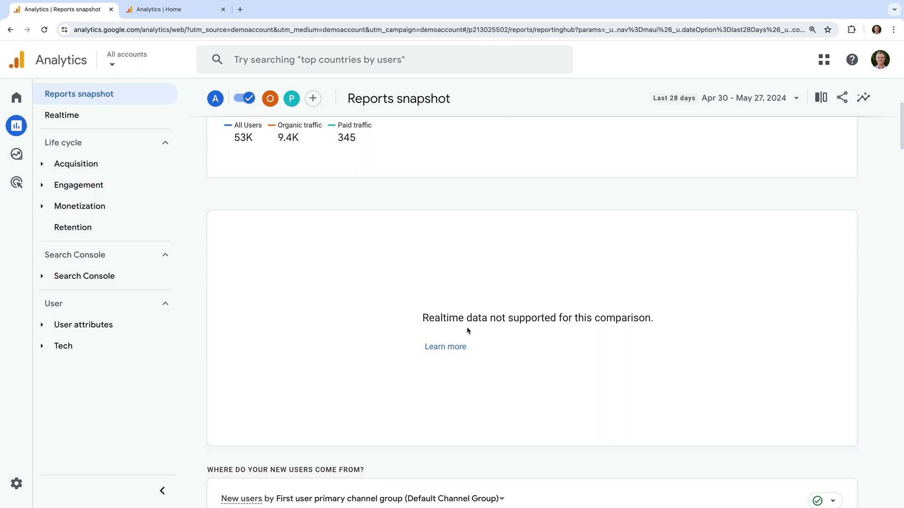
scroll(468, 330, "up", 5)
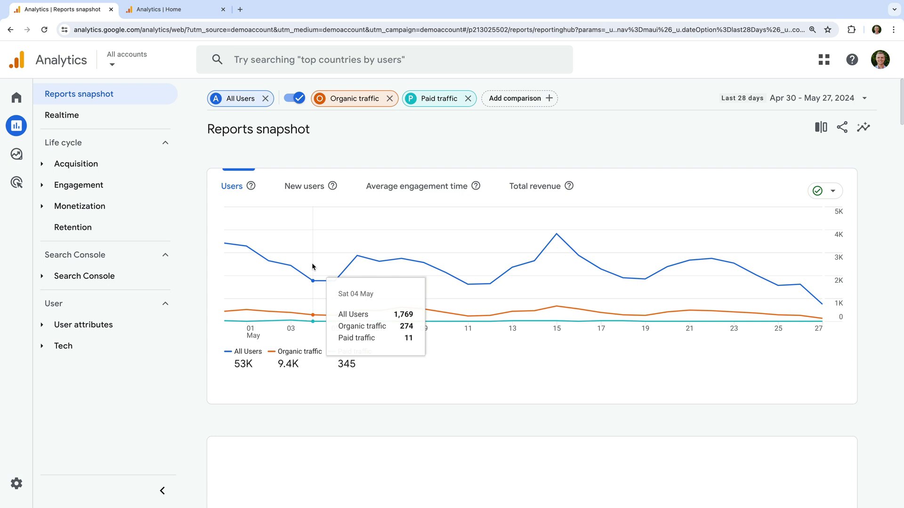
- Open Engagement > Landing page, turn on comparisons, and scroll the sessions table
left_click(162, 182)
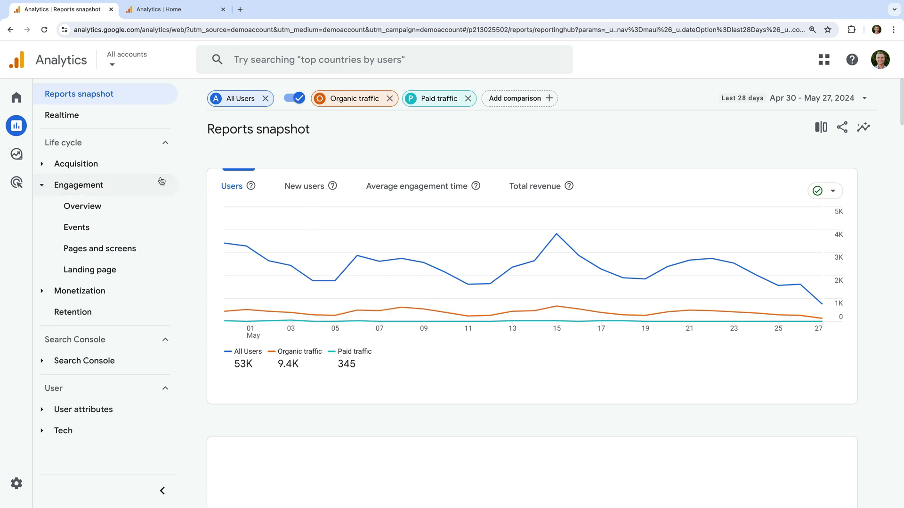
left_click(130, 270)
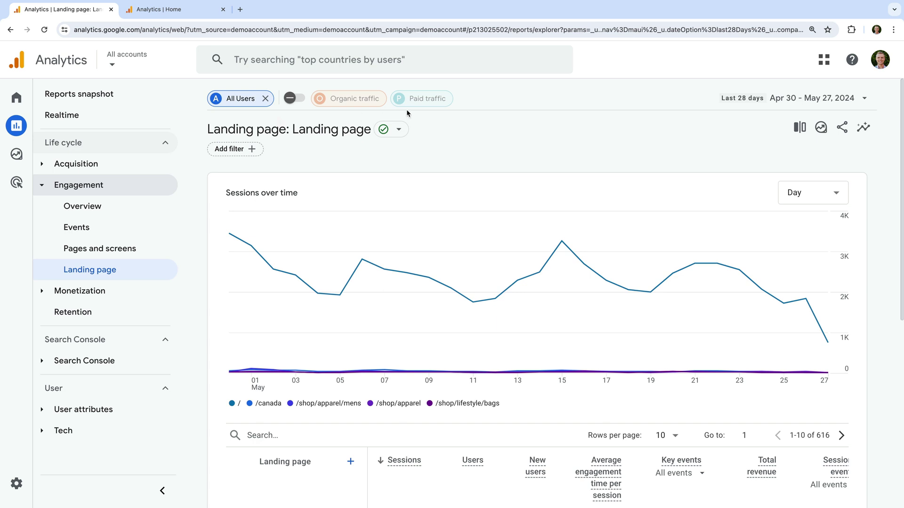
left_click(293, 99)
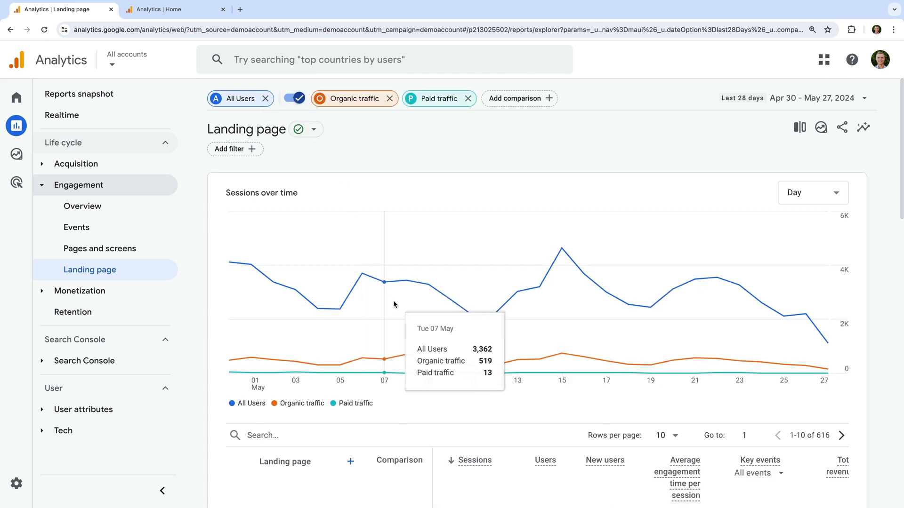
scroll(394, 302, "down", 3)
scroll(395, 304, "down", 3)
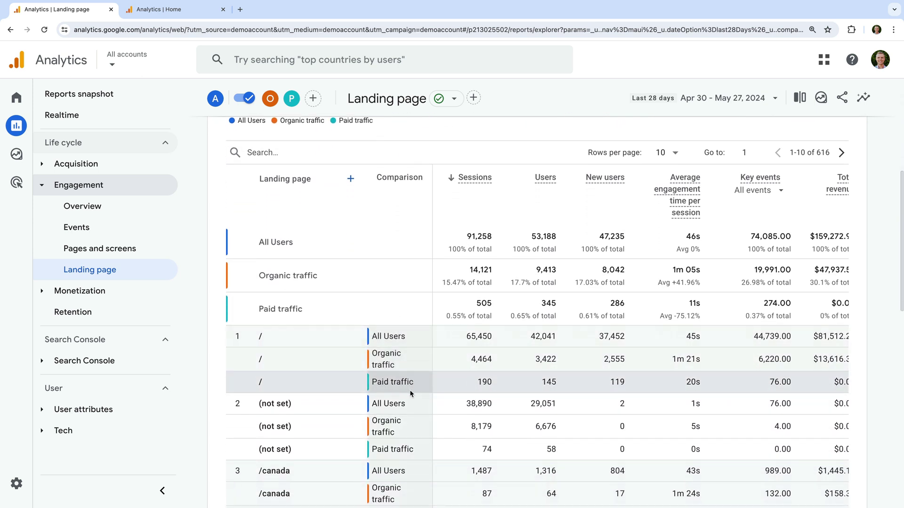
scroll(409, 389, "down", 2)
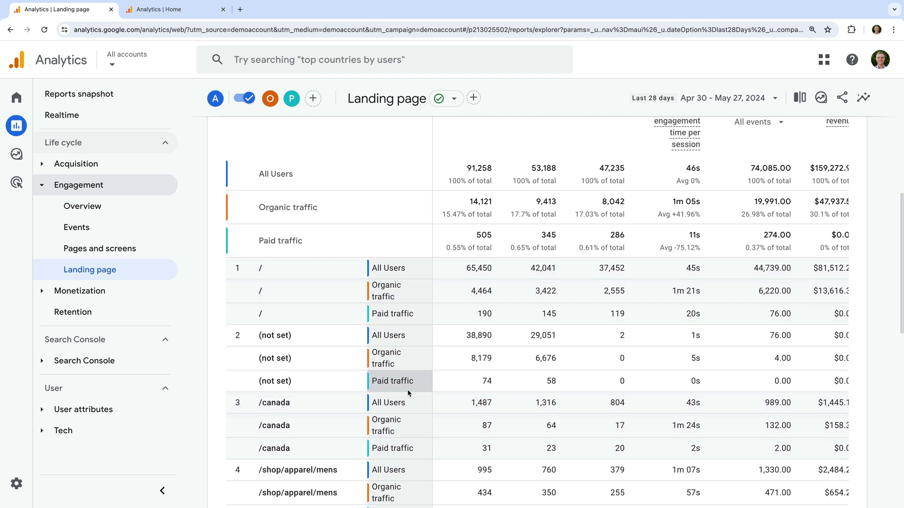
- Open User attributes > Demographic details, turn on comparisons, and scroll the country table
left_click(146, 411)
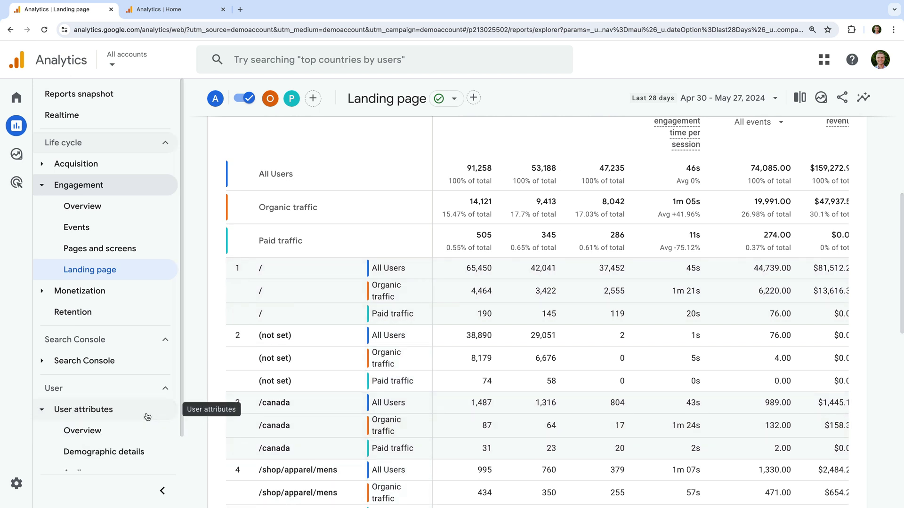
scroll(147, 414, "down", 1)
left_click(109, 418)
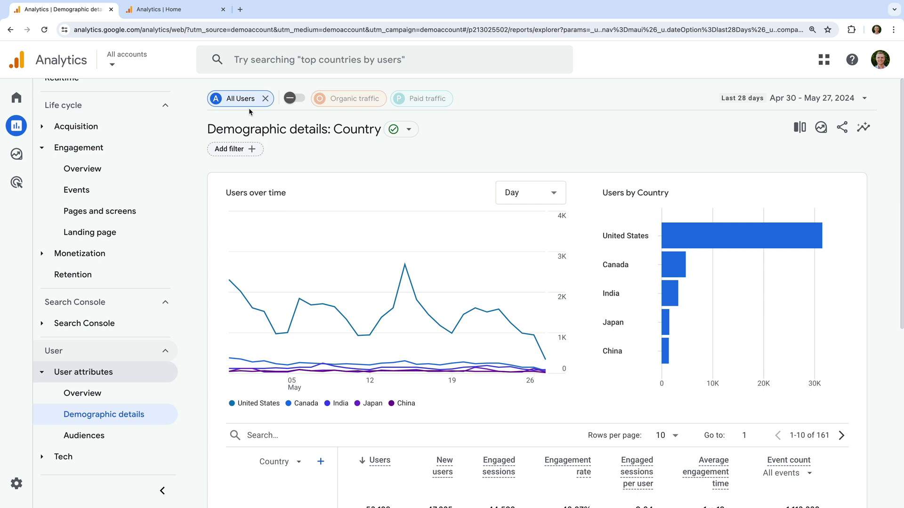
left_click(291, 100)
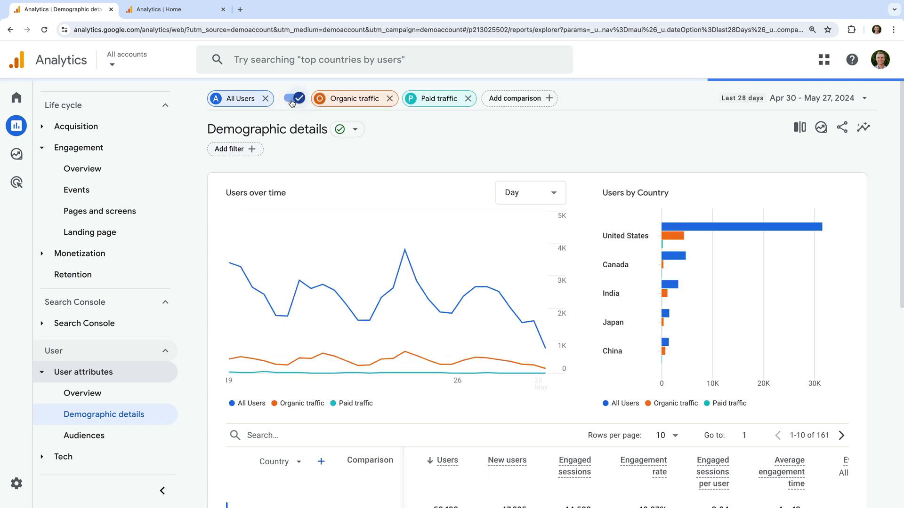
scroll(318, 254, "down", 4)
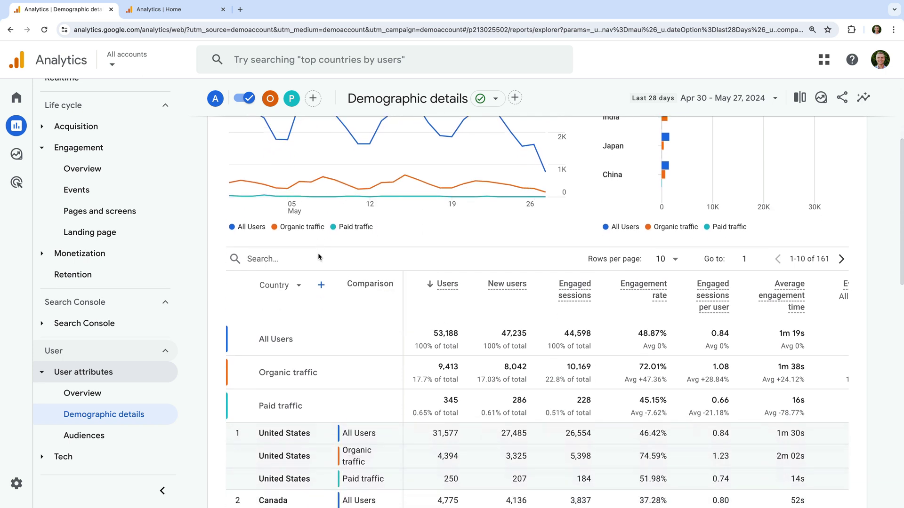
scroll(317, 257, "down", 5)
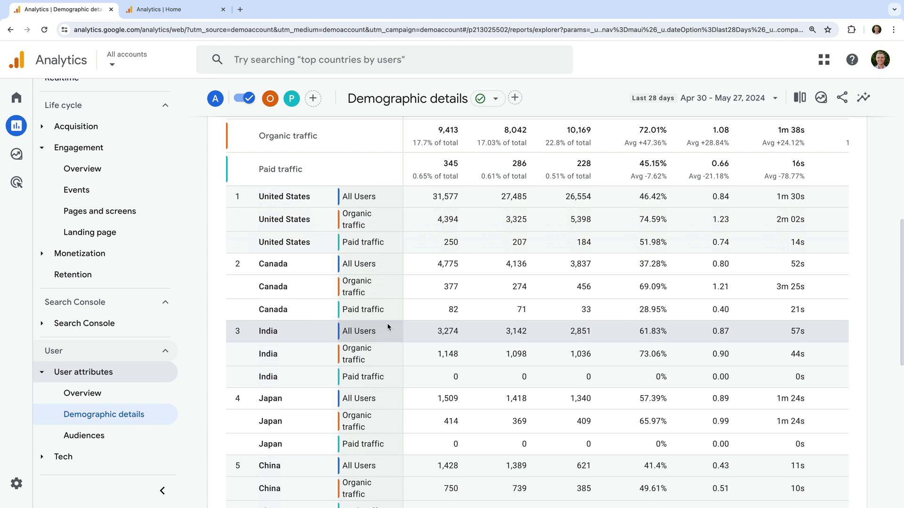
scroll(388, 326, "up", 10)
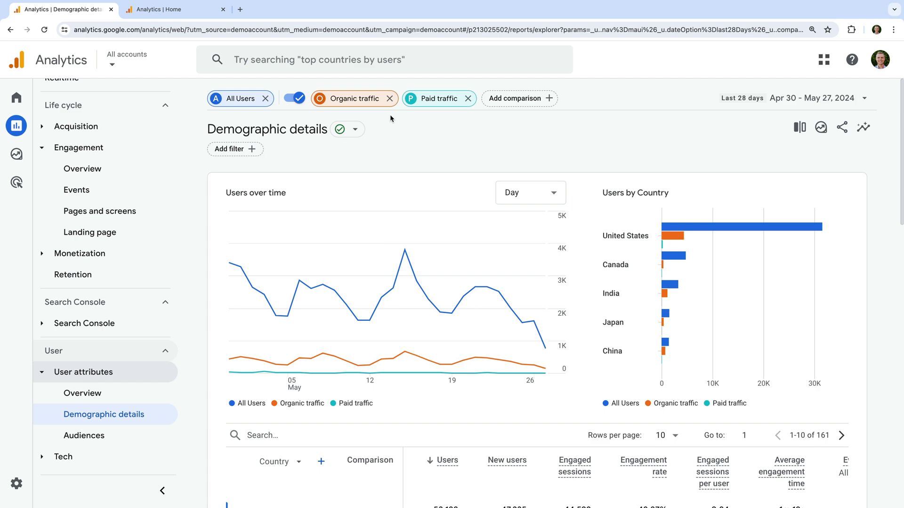
- Remove Organic traffic and Paid traffic from the comparisons, leaving only All Users
left_click(800, 127)
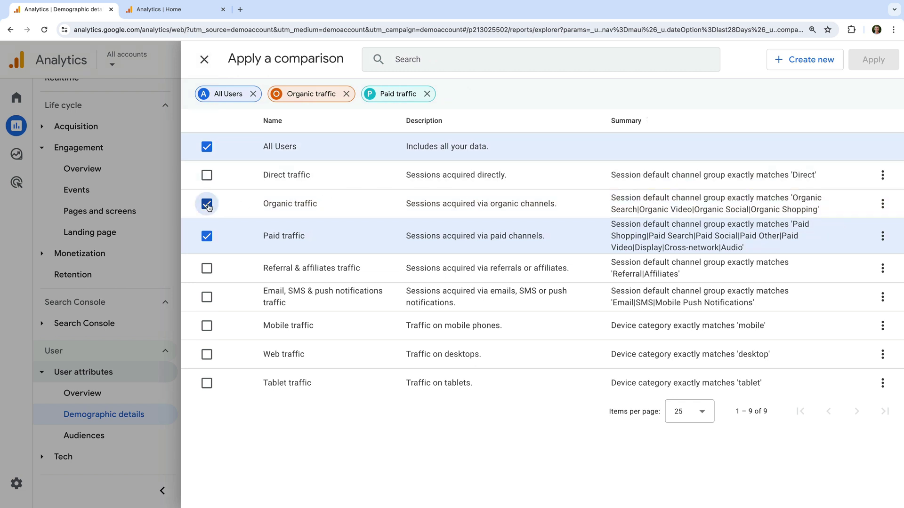
left_click(207, 205)
left_click(208, 238)
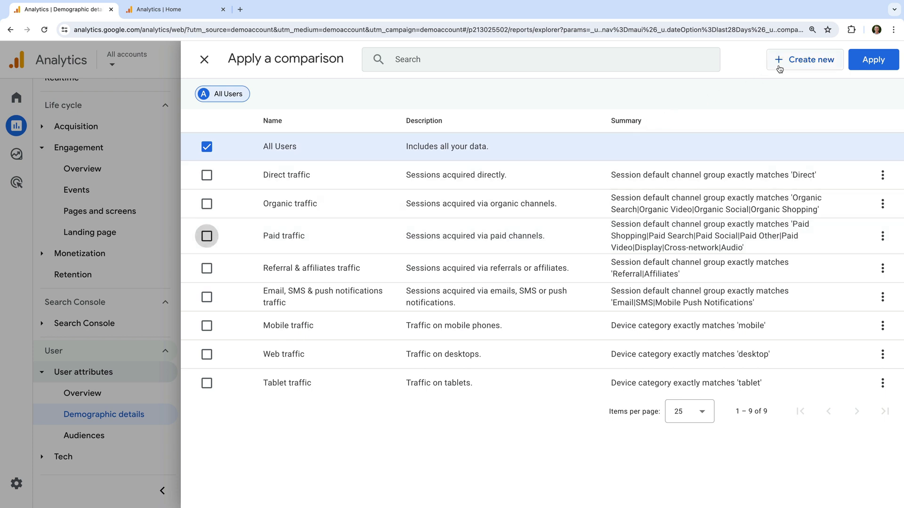
- Build a new comparison condition: Session source / medium exactly matches google / cpc
left_click(781, 61)
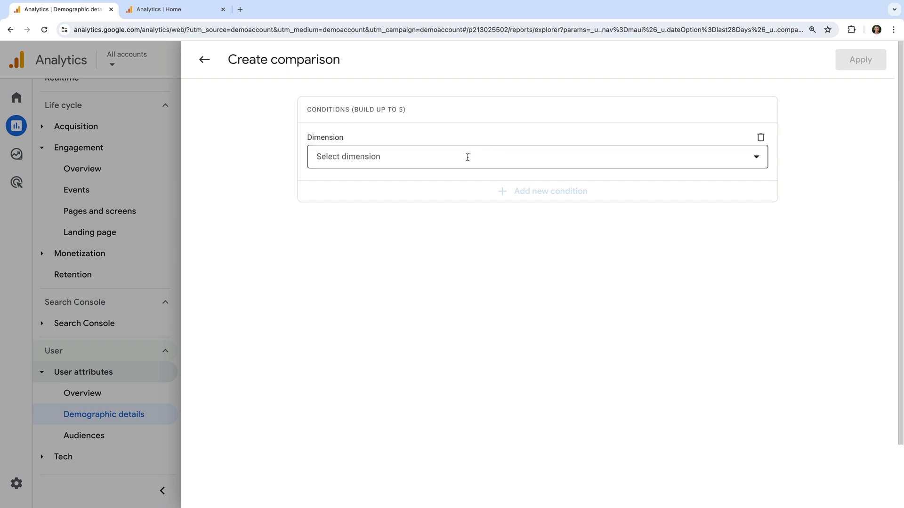
left_click(468, 157)
scroll(432, 220, "down", 8)
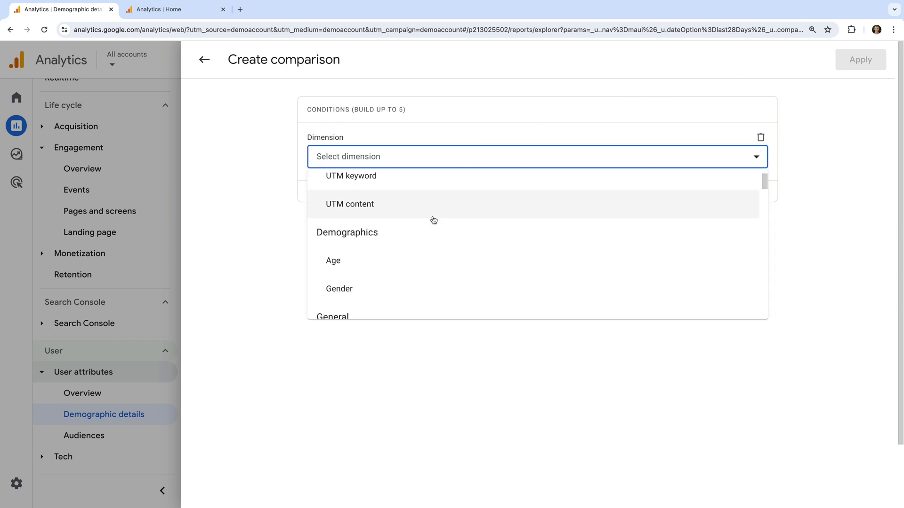
scroll(433, 220, "down", 10)
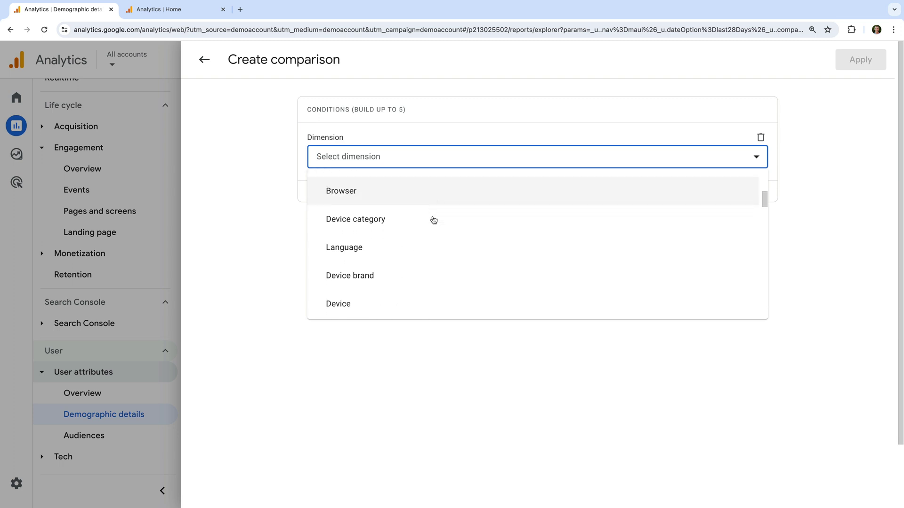
scroll(434, 220, "down", 12)
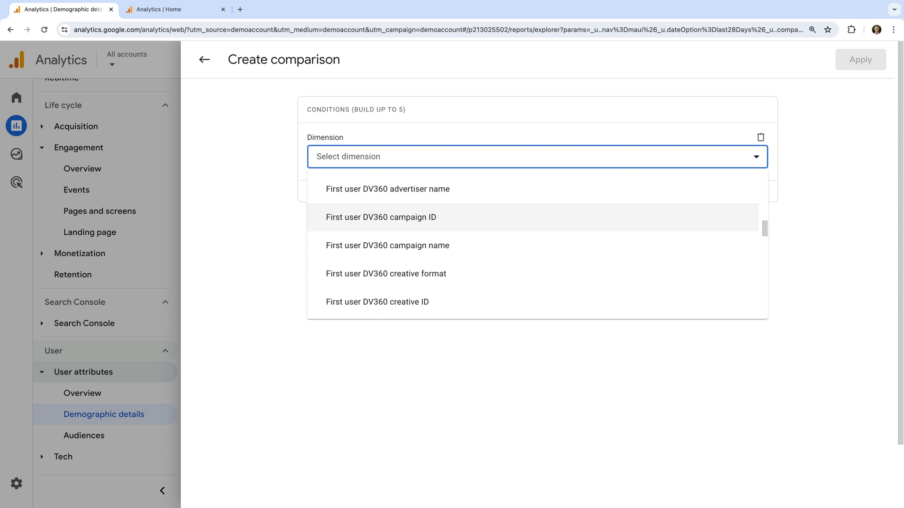
type("session source")
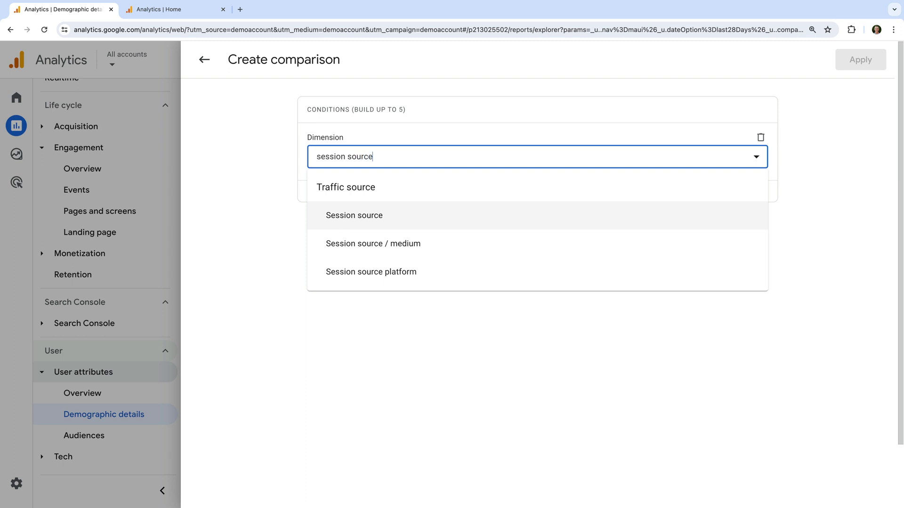
left_click(429, 249)
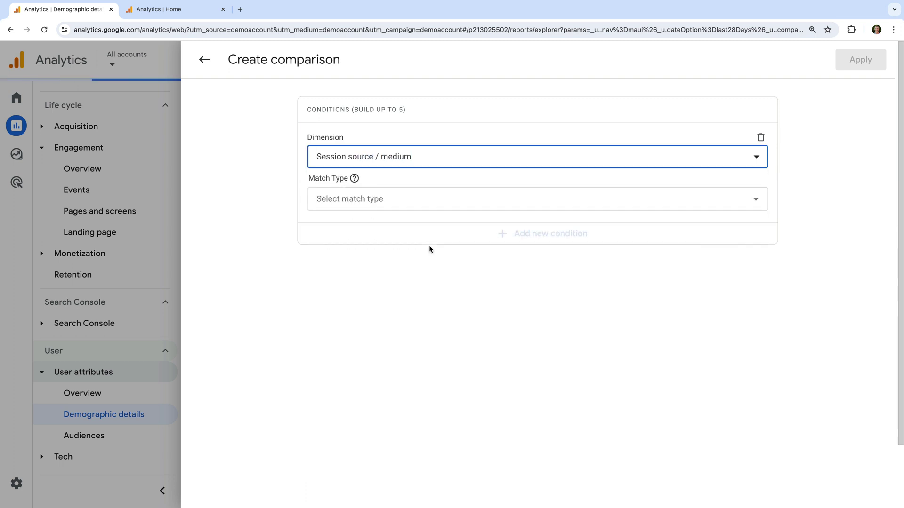
left_click(408, 206)
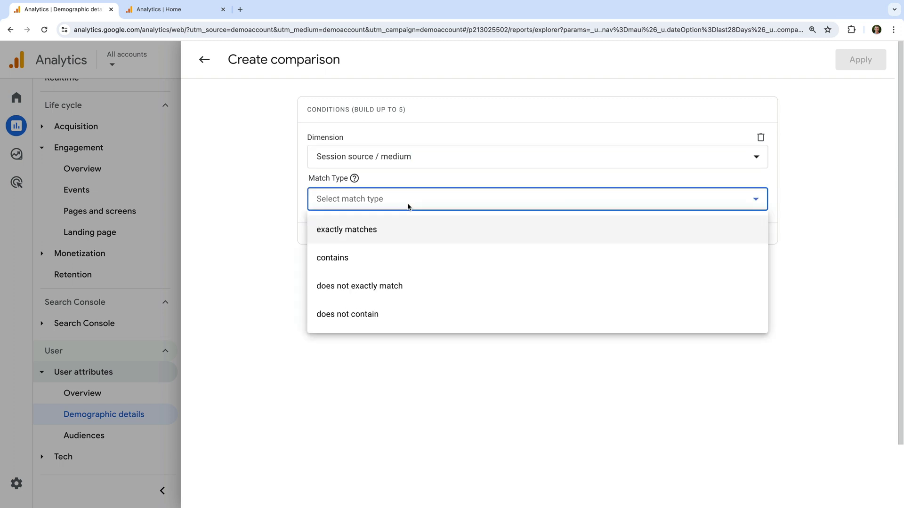
left_click(372, 233)
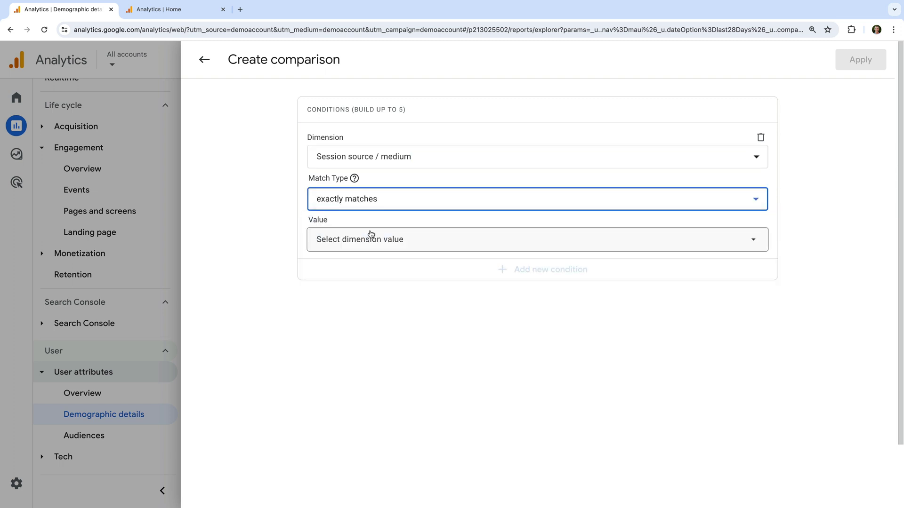
left_click(376, 240)
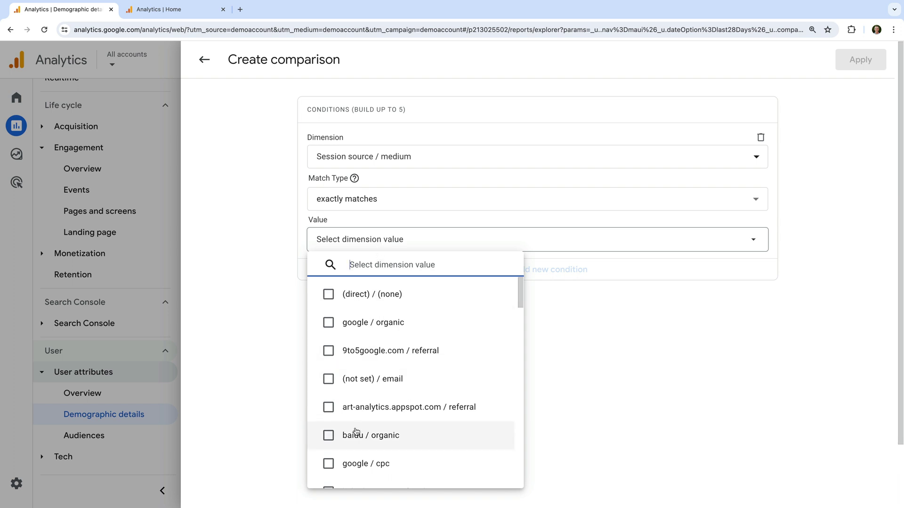
left_click(329, 464)
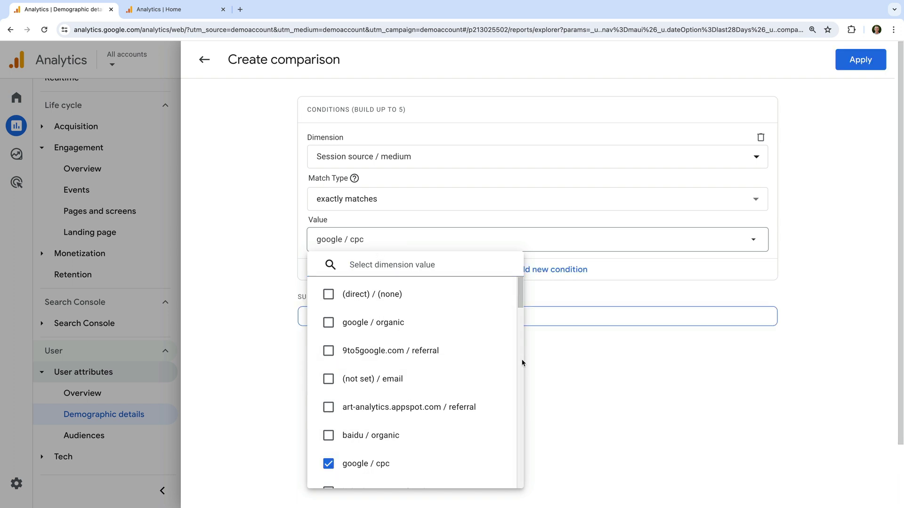
- Apply the google / cpc comparison and review its country rows, e.g. Canada 82 users
left_click(549, 346)
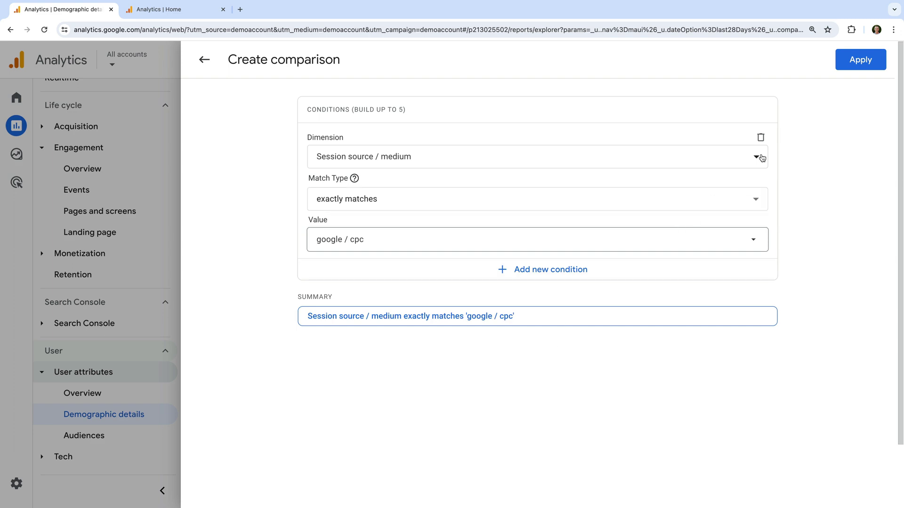
left_click(861, 60)
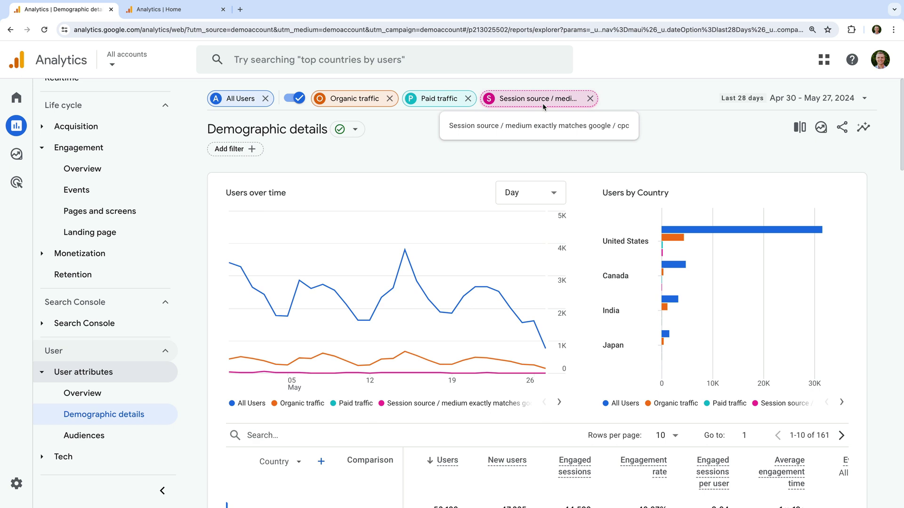
scroll(512, 235, "down", 6)
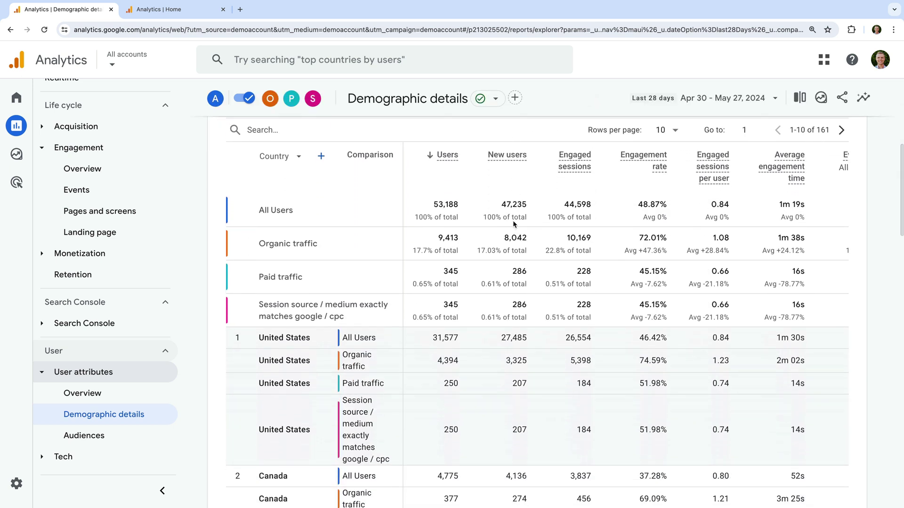
scroll(513, 220, "down", 1)
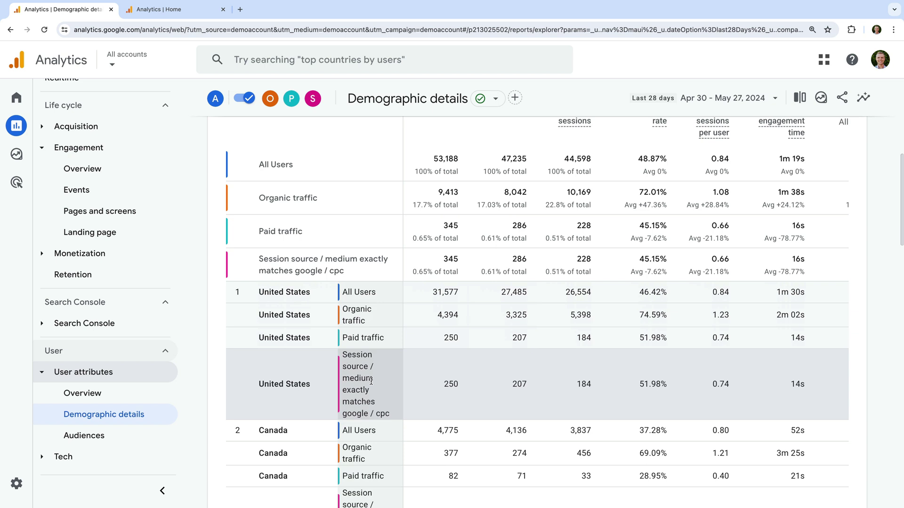
scroll(371, 380, "down", 2)
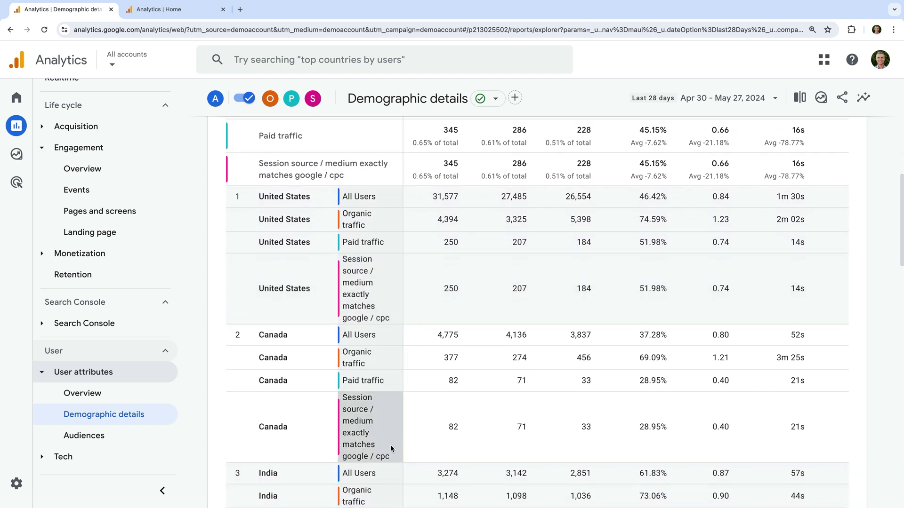
scroll(391, 445, "down", 4)
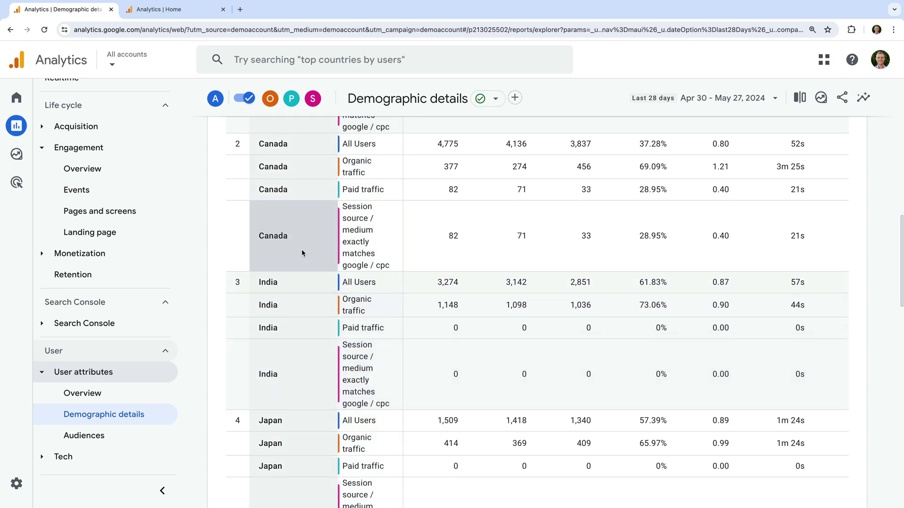
- Go from Home to Admin > Data display > Comparisons to list the nine saved comparisons
left_click(179, 9)
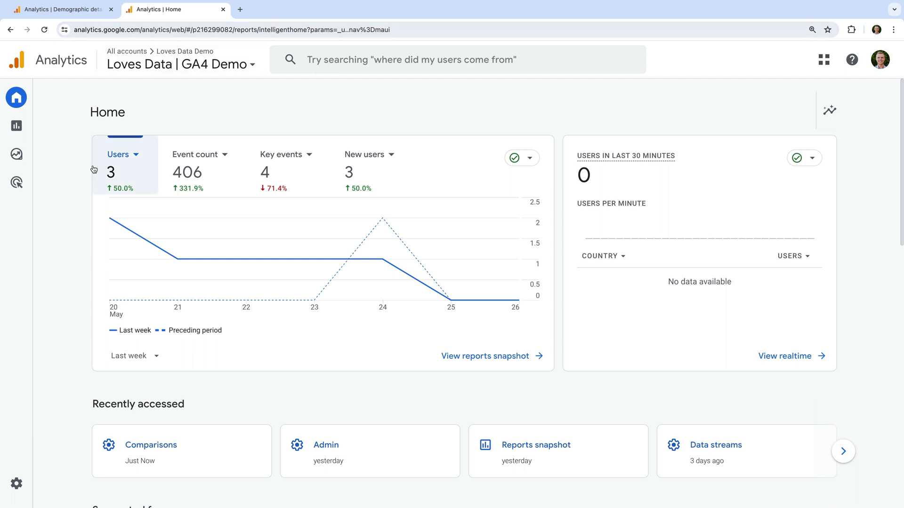
mouse_move(23, 266)
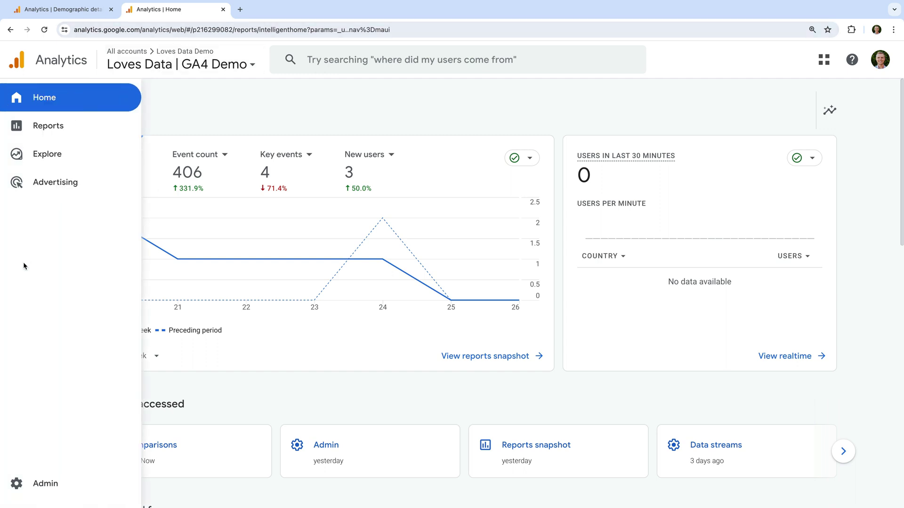
left_click(46, 493)
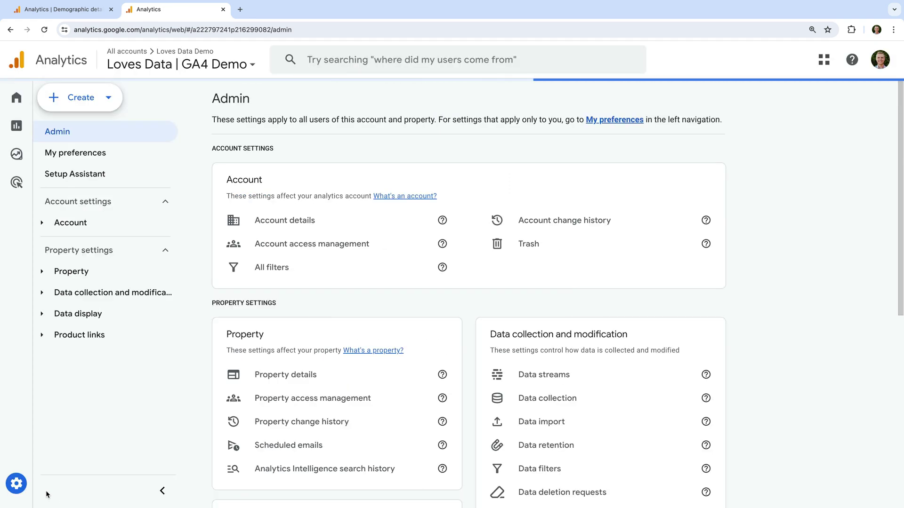
left_click(124, 314)
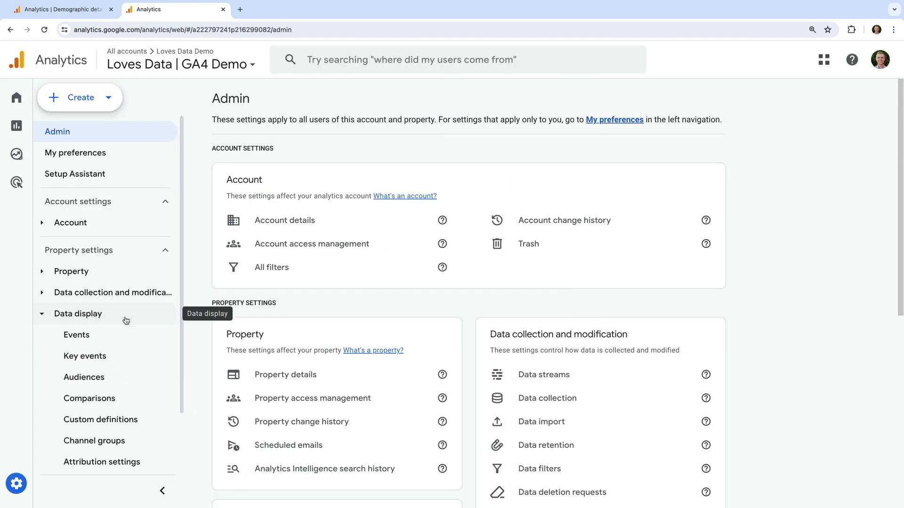
left_click(113, 404)
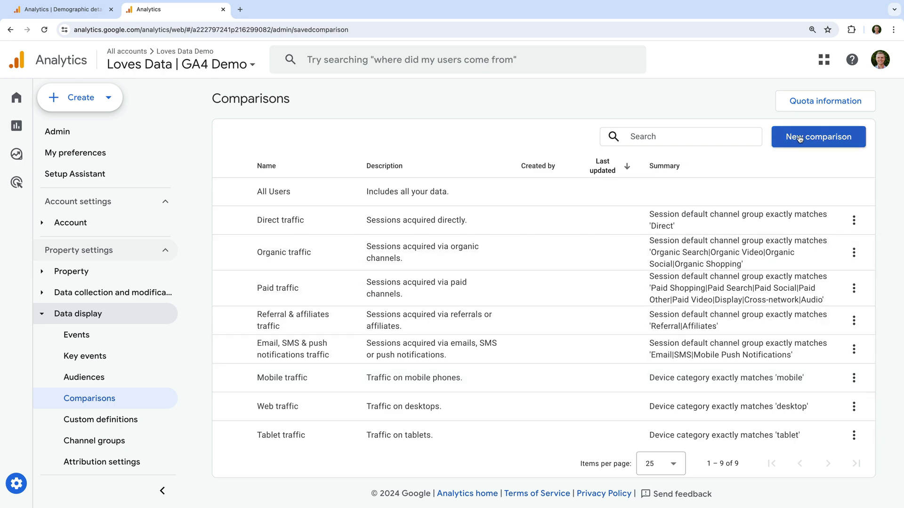
- Create a new comparison and scroll the dimension list for its first condition
left_click(799, 137)
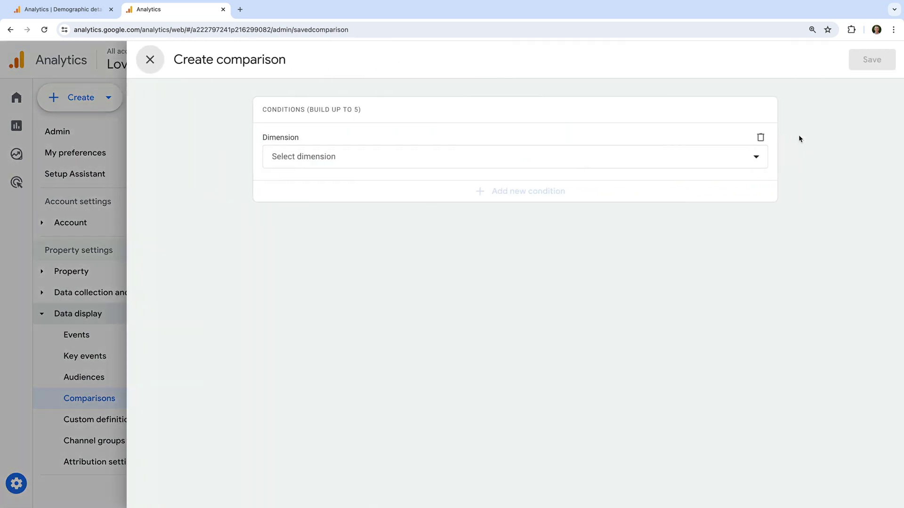
left_click(606, 158)
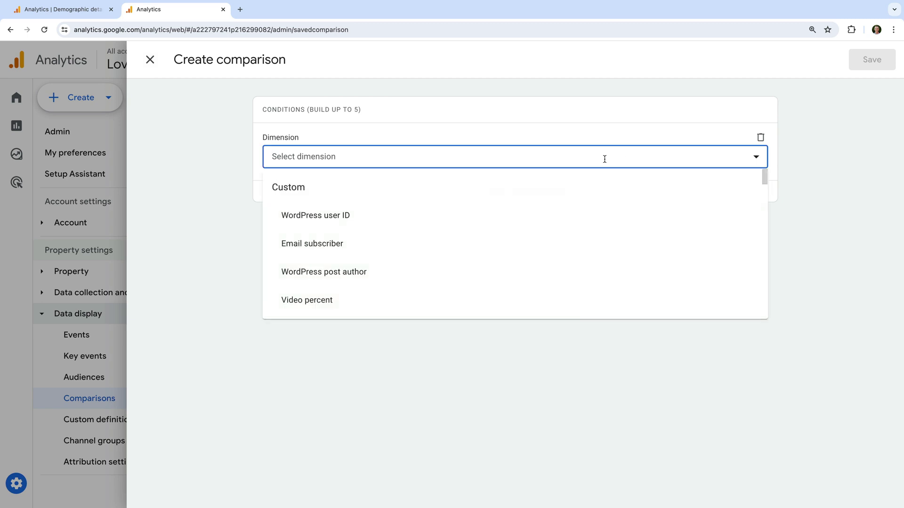
scroll(448, 248, "down", 3)
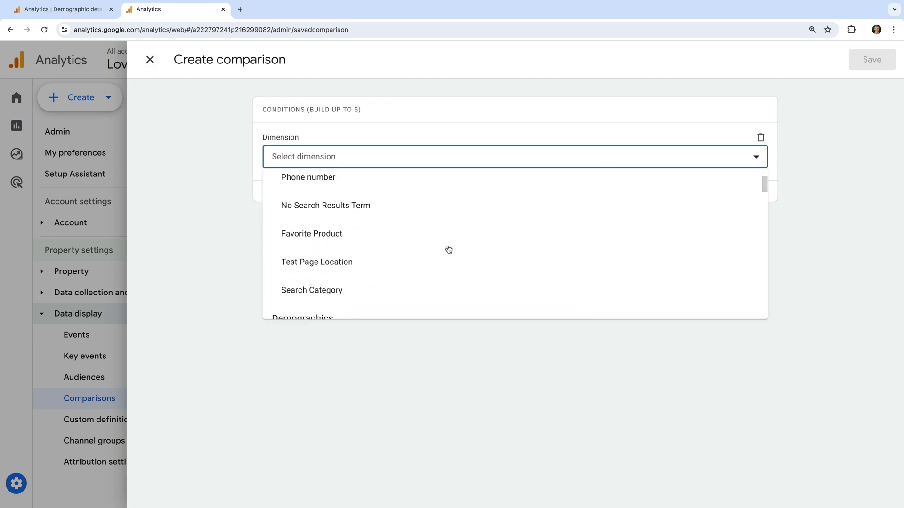
scroll(449, 249, "down", 3)
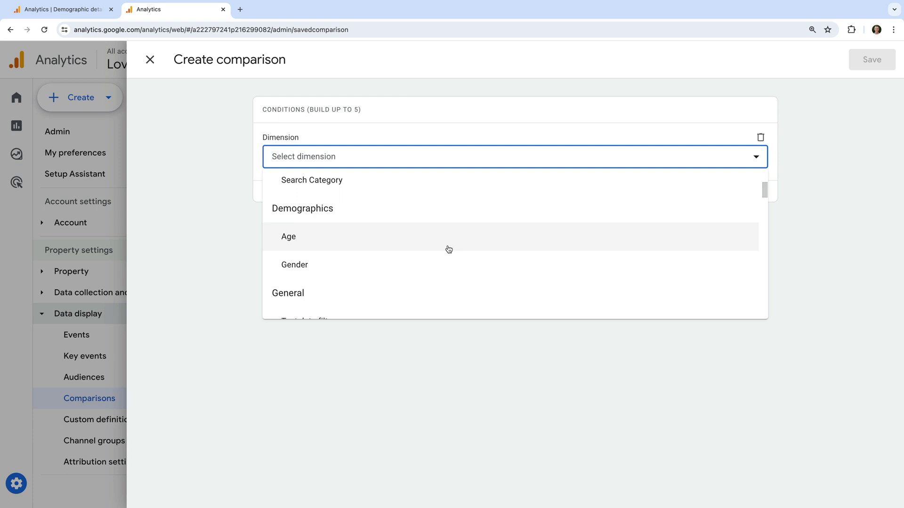
- Set the first condition to Country exactly matches United States
type("country")
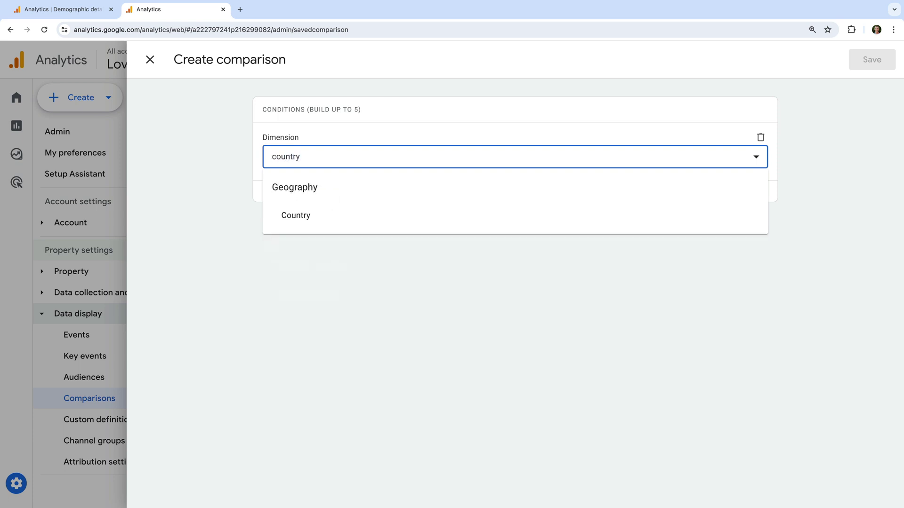
left_click(401, 227)
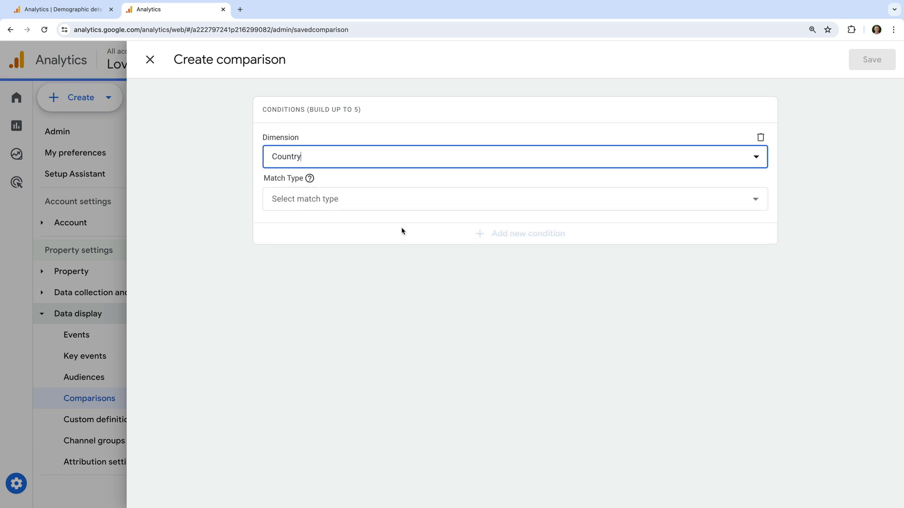
left_click(391, 205)
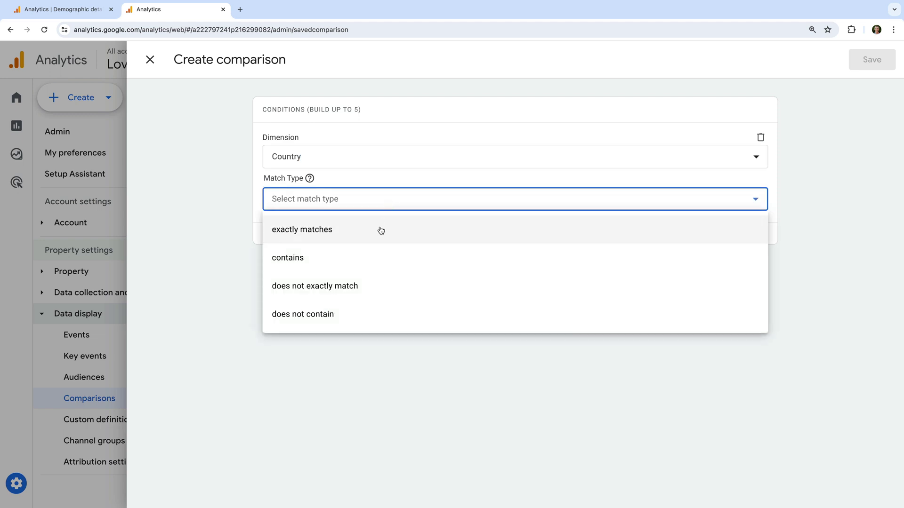
left_click(380, 229)
left_click(374, 239)
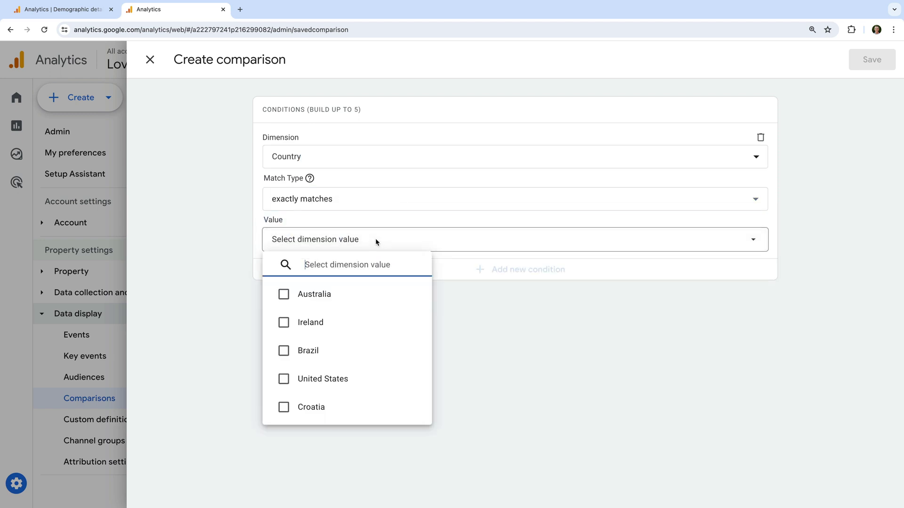
left_click(283, 380)
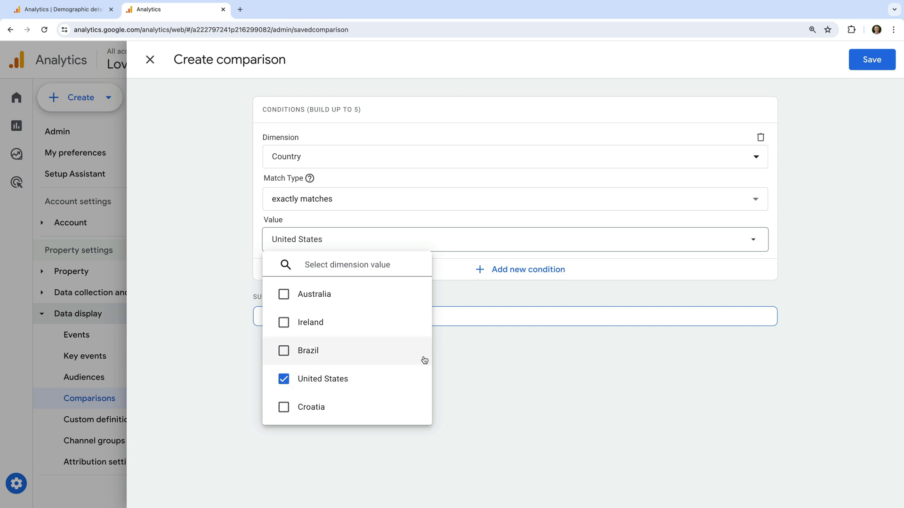
left_click(475, 348)
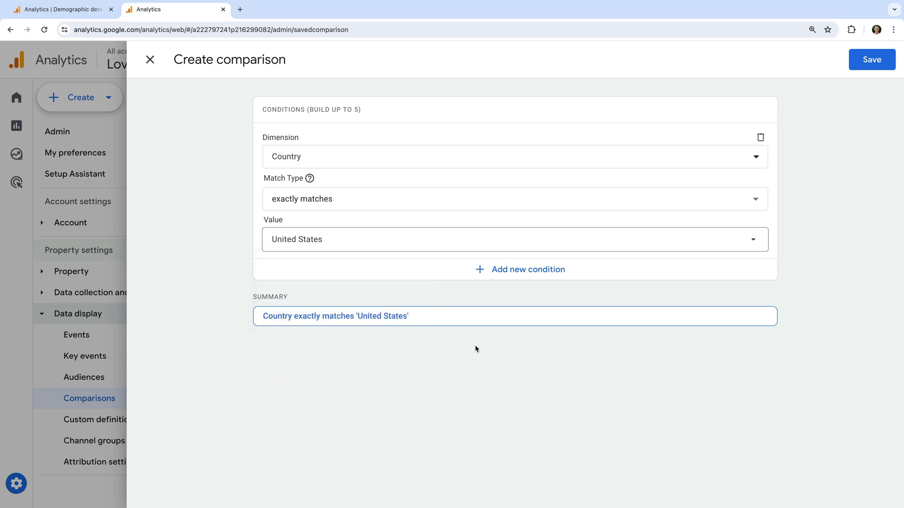
- Add a second condition: Landing page + query string contains 'product'
left_click(538, 270)
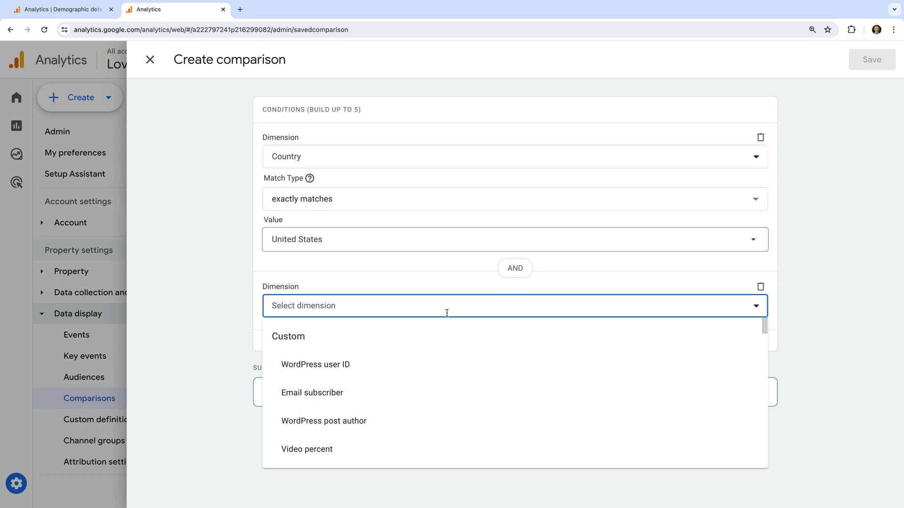
type("landing page")
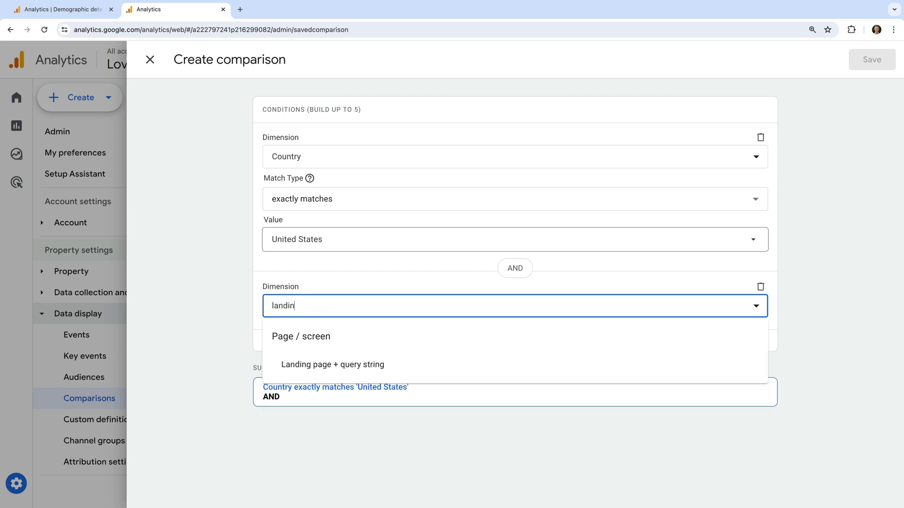
left_click(413, 365)
left_click(395, 347)
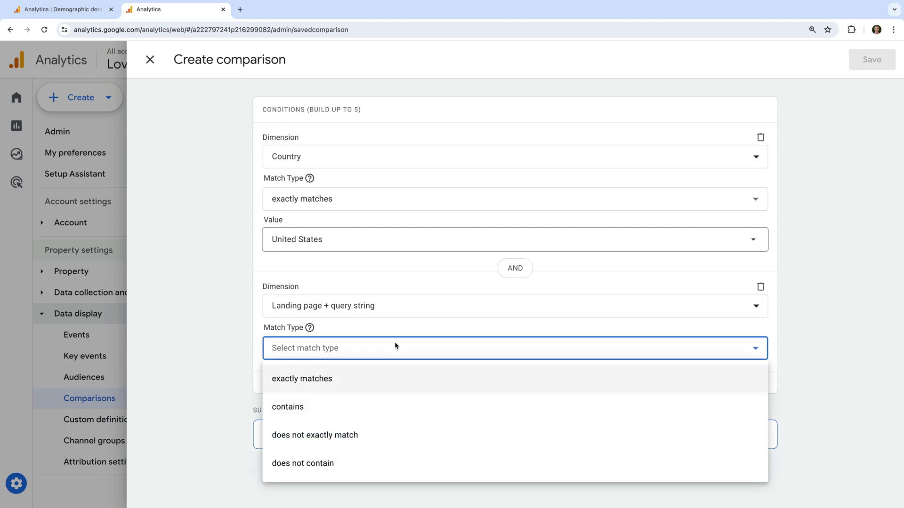
left_click(338, 406)
left_click(348, 388)
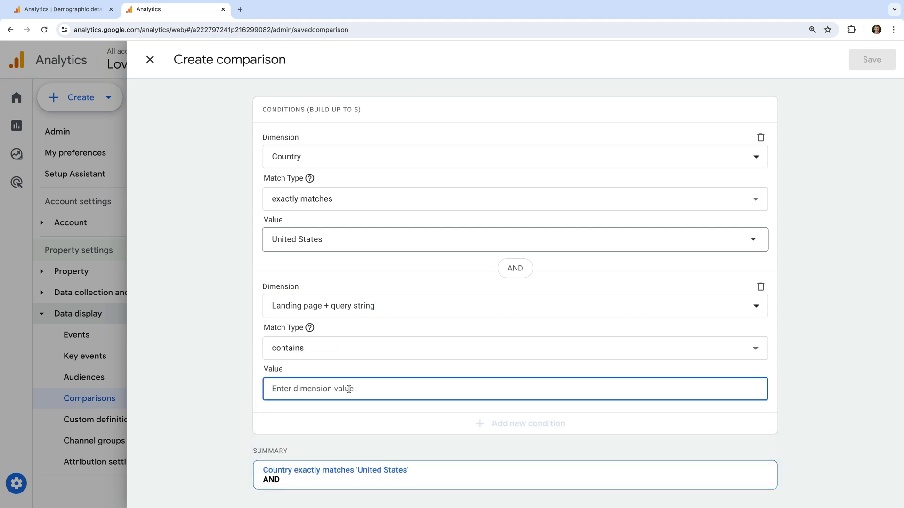
type("product")
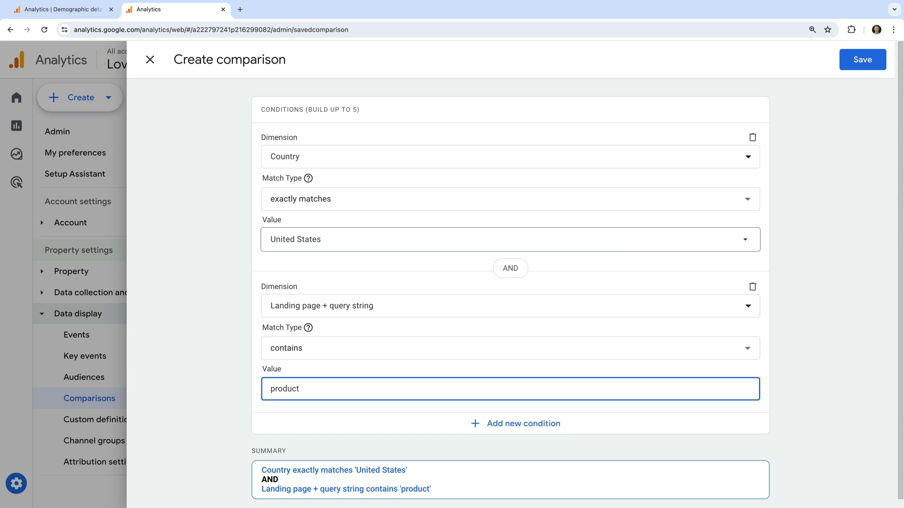
left_click(475, 409)
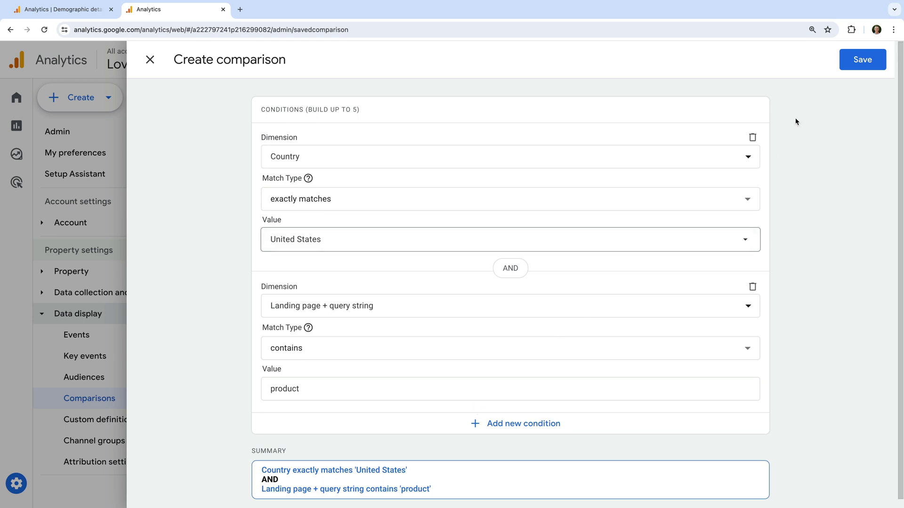
- Save the comparison with the name 'US Traffic & Product Landing Page'
left_click(852, 67)
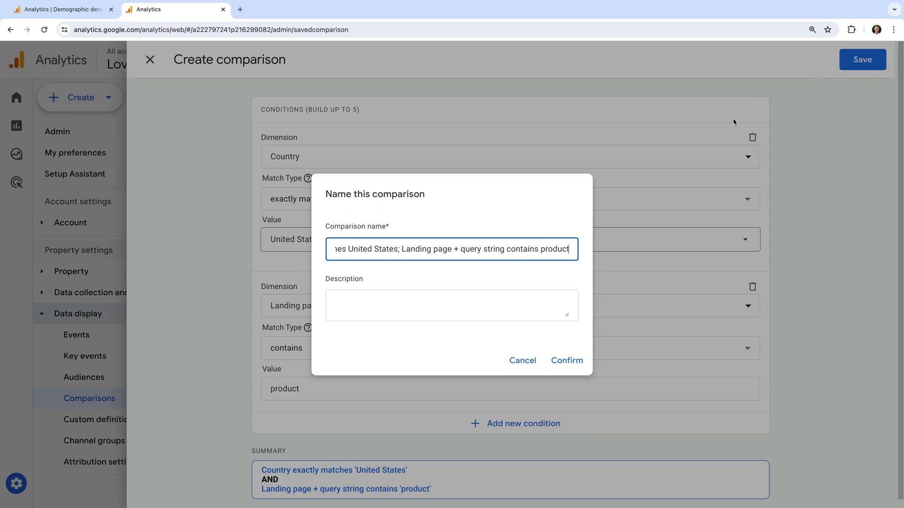
triple_click(467, 248)
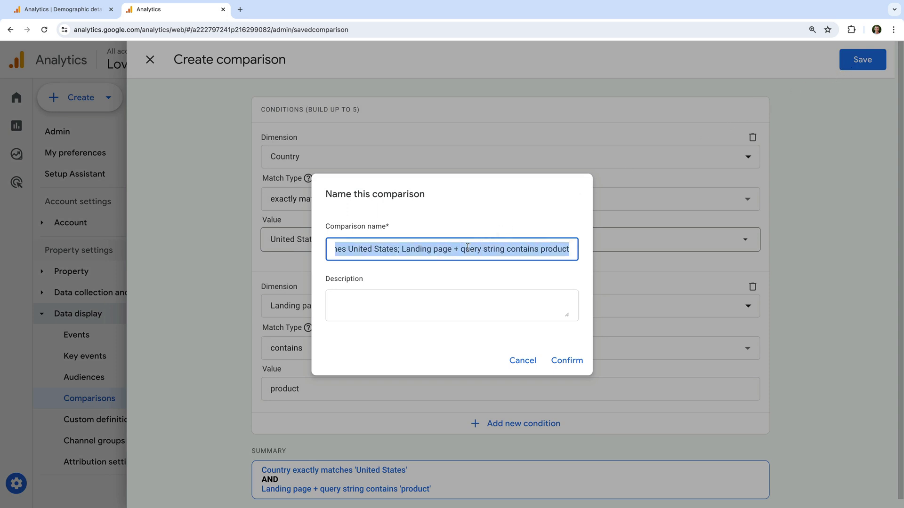
type("US Traffi")
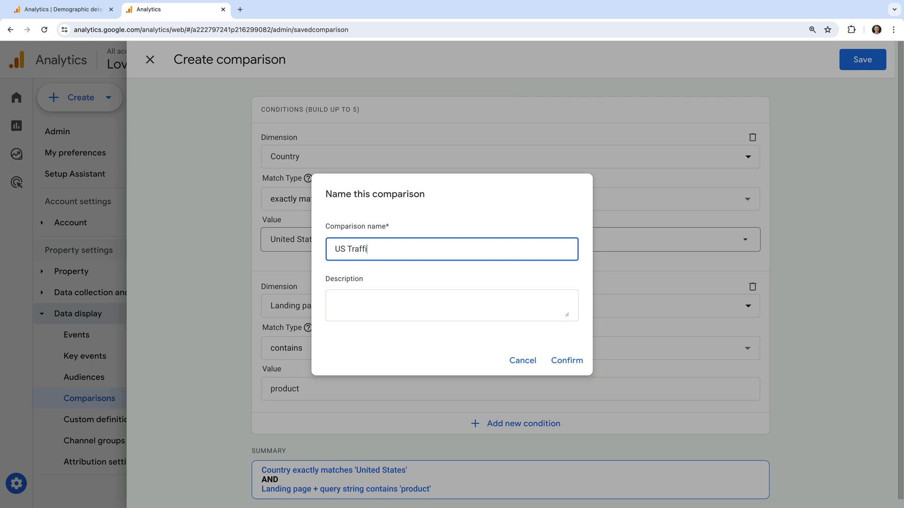
type("c & Product Landing Page")
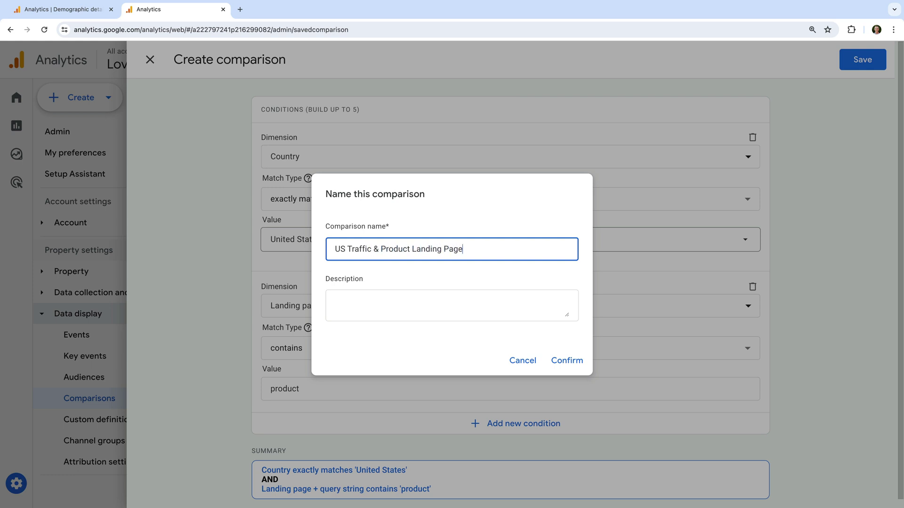
left_click(568, 360)
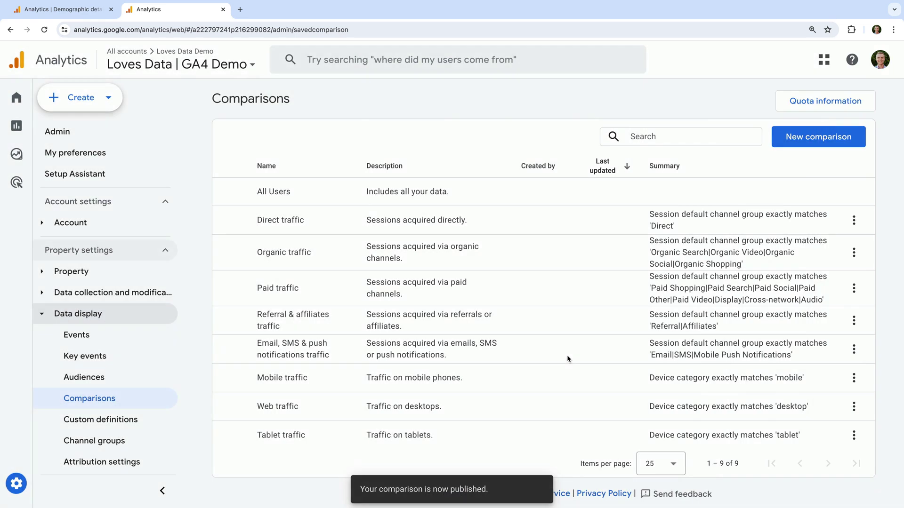